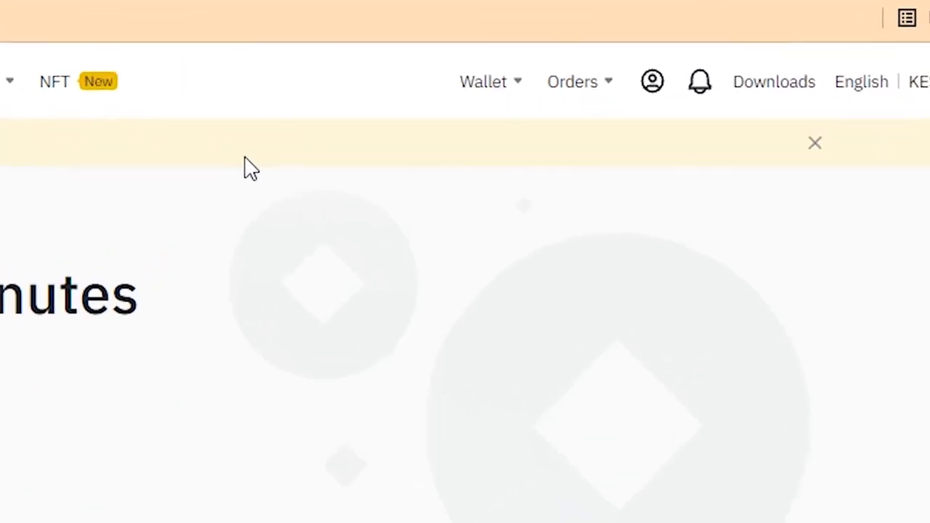
- Open Wallet > Overview to show the 0.00048419 BTC estimated balance and account balances
{"action": "mouse_move", "coordinate": [518, 99]}
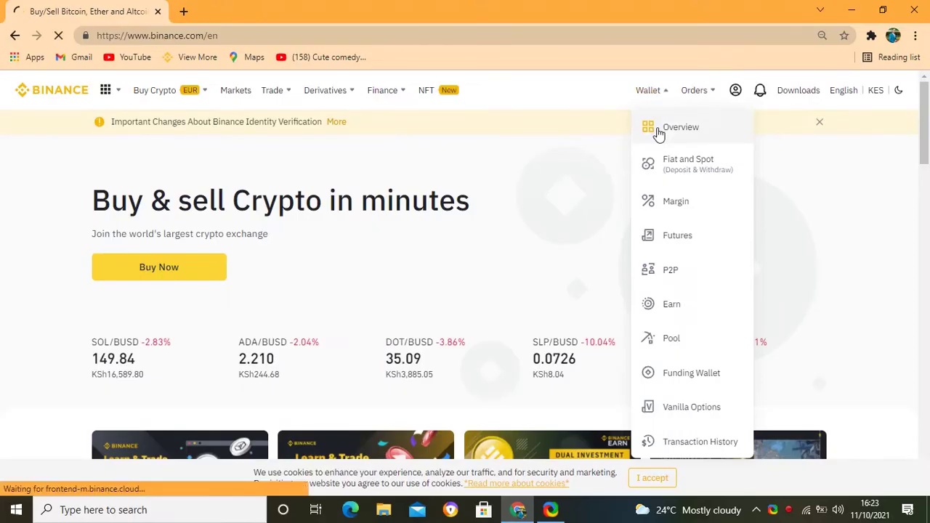
{"action": "left_click", "coordinate": [659, 132]}
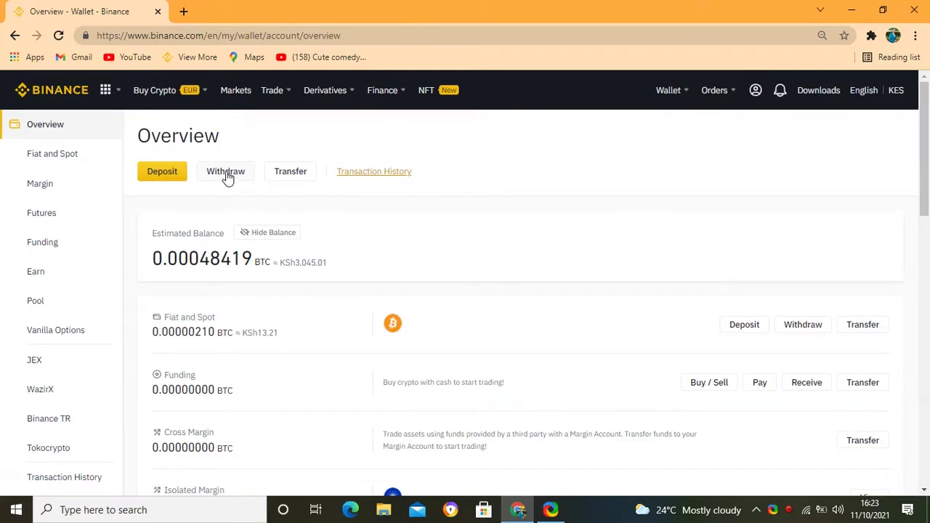
- Start a withdrawal and select USDT (TetherUS) as the coin after searching 'usdt'
{"action": "left_click", "coordinate": [282, 138]}
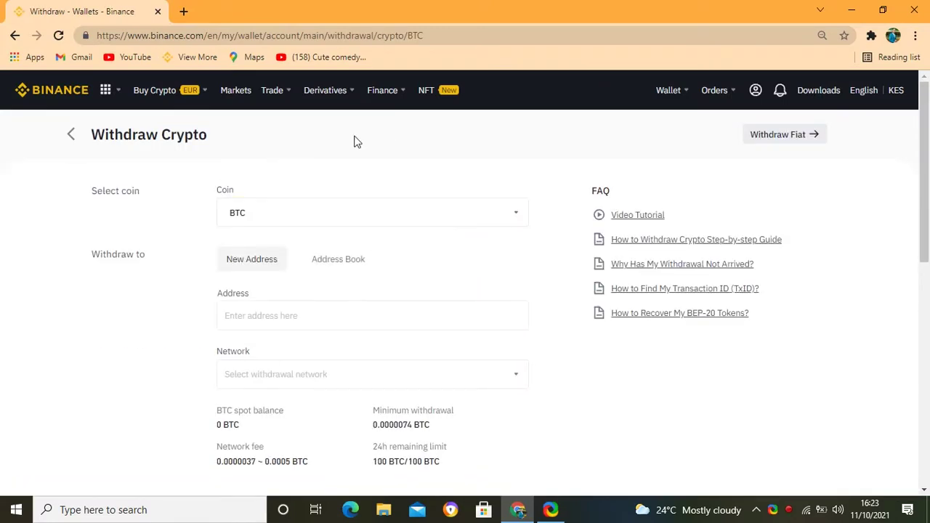
{"action": "left_click", "coordinate": [260, 208]}
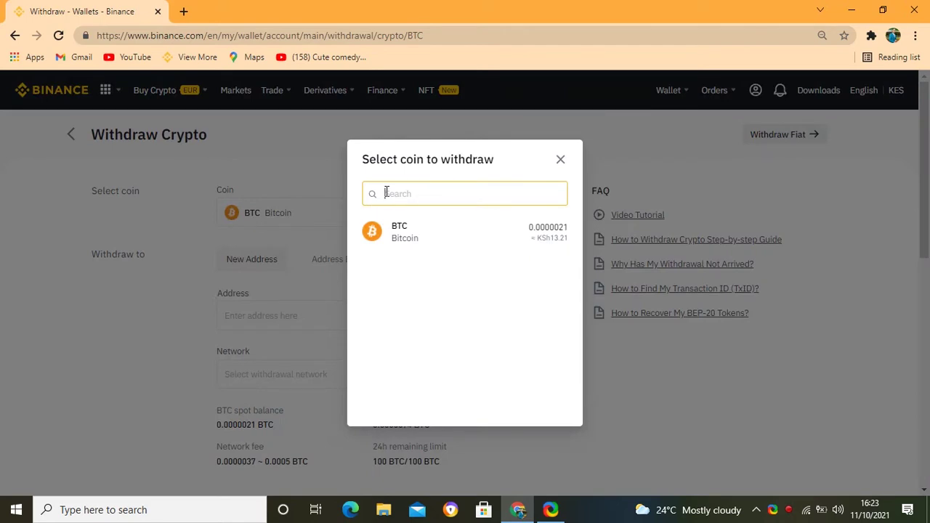
{"action": "type", "text": "usdt"}
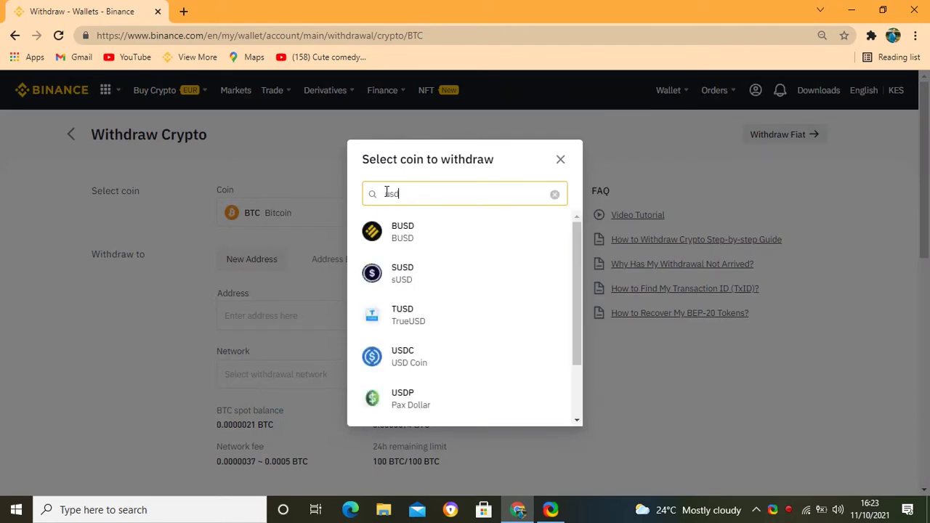
{"action": "left_click", "coordinate": [398, 231]}
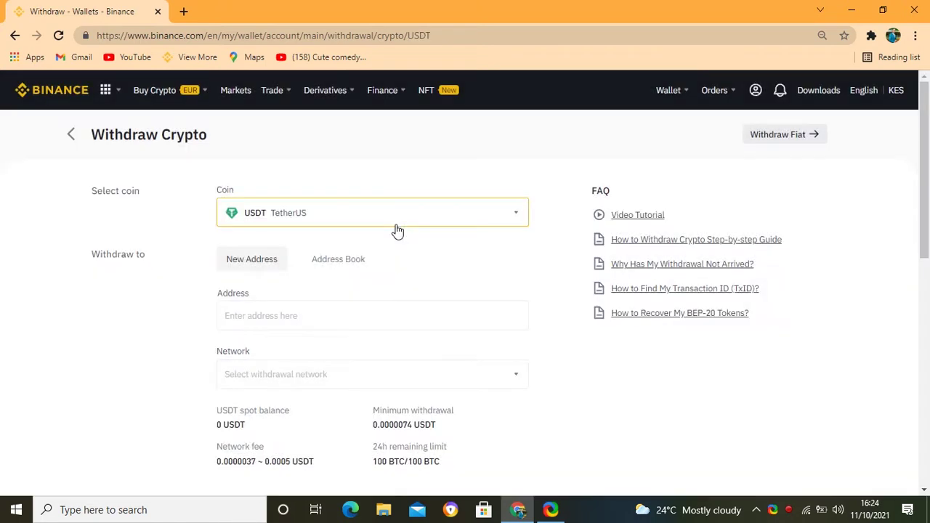
- Choose TRX Tron (TRC20) as the withdrawal network, showing the 10 USDT minimum
{"action": "scroll", "coordinate": [342, 359], "scroll_direction": "down", "scroll_amount": 2}
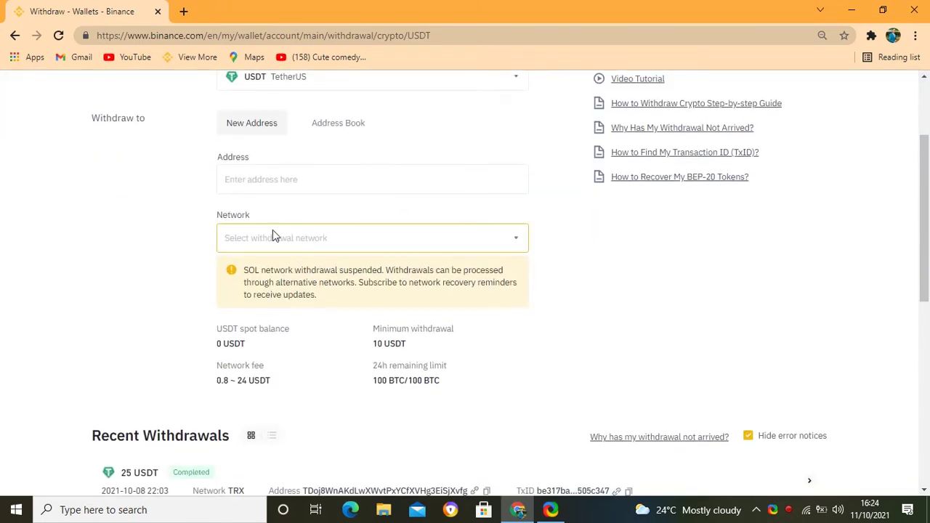
{"action": "left_click", "coordinate": [271, 180]}
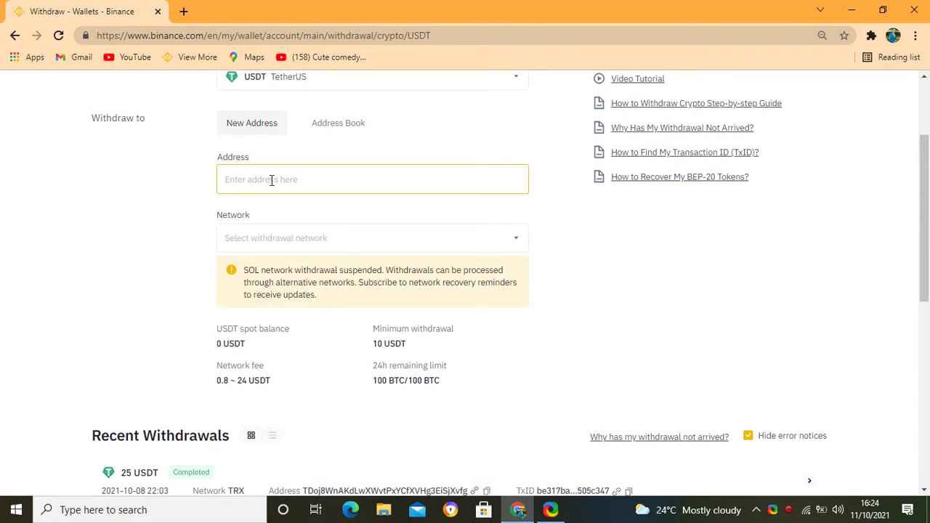
{"action": "left_click", "coordinate": [258, 239]}
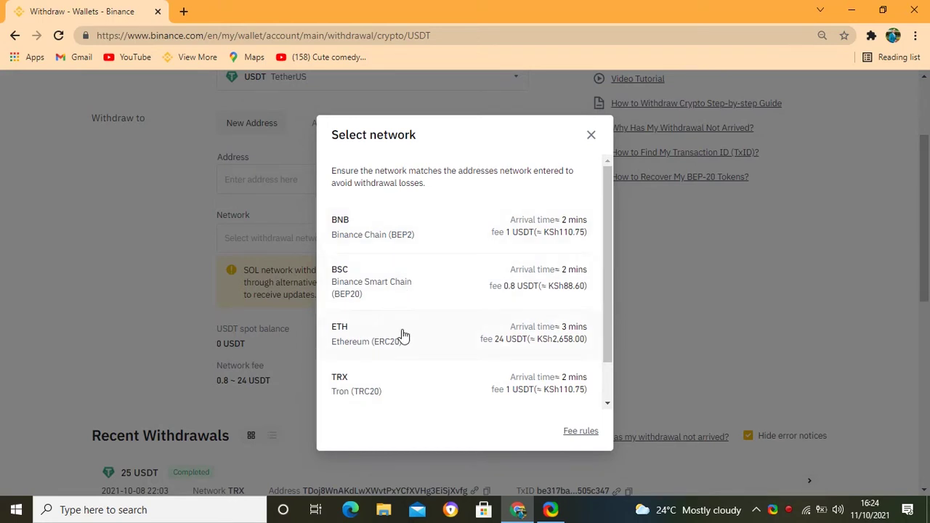
{"action": "left_click", "coordinate": [388, 392]}
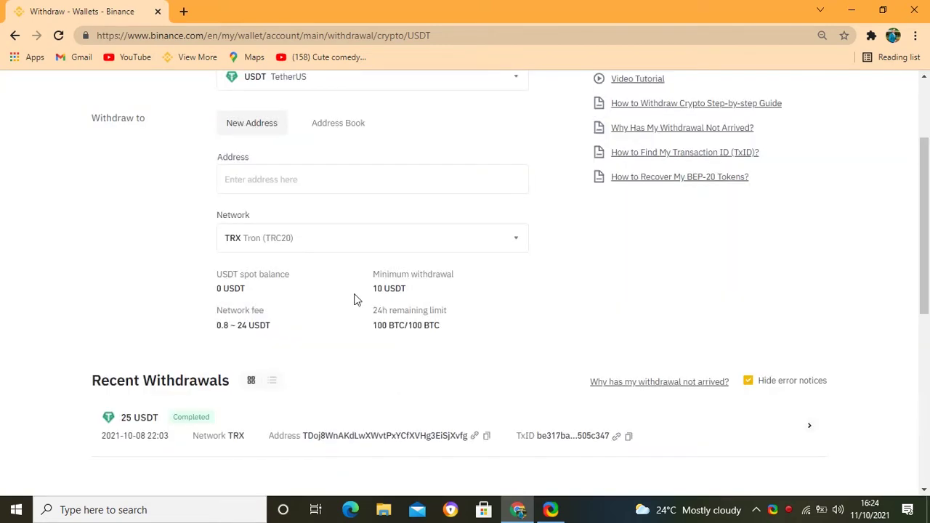
{"action": "left_click", "coordinate": [289, 181]}
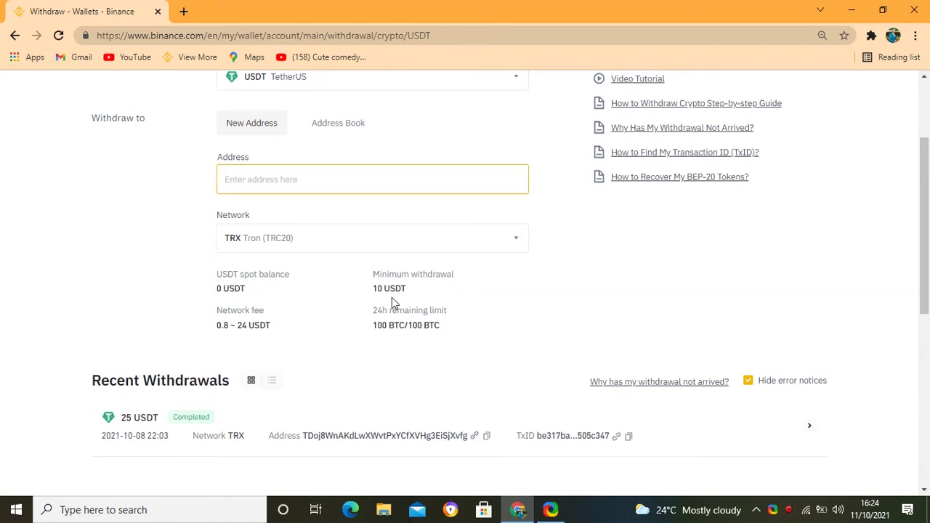
{"action": "scroll", "coordinate": [390, 303], "scroll_direction": "up", "scroll_amount": 1}
{"action": "scroll", "coordinate": [459, 296], "scroll_direction": "down", "scroll_amount": 3}
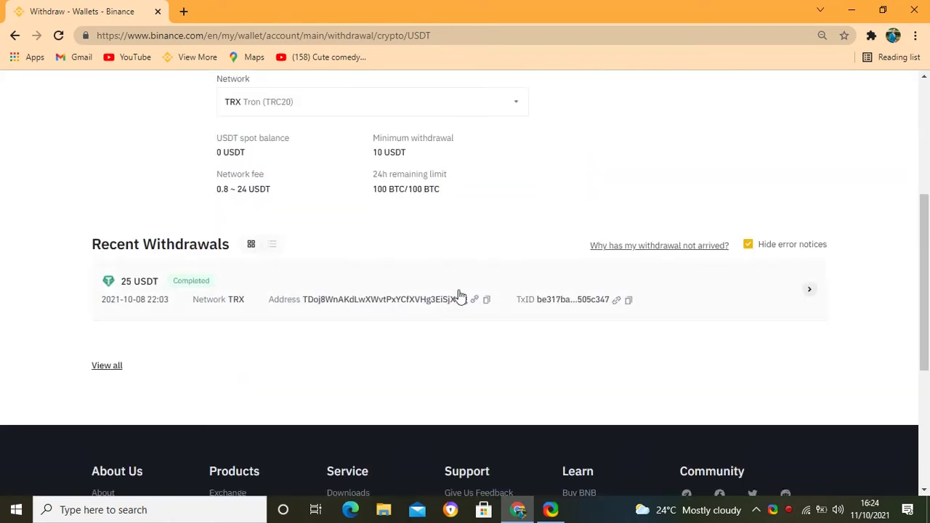
{"action": "left_click", "coordinate": [192, 280]}
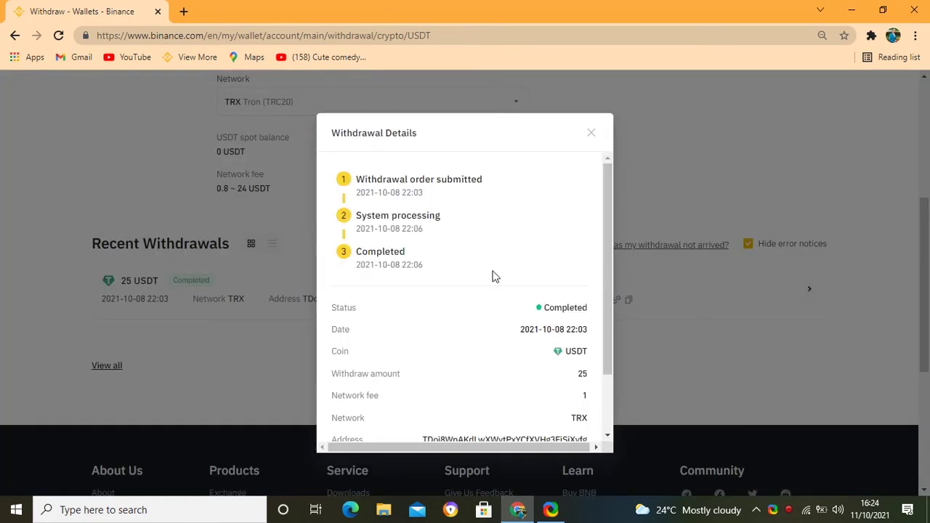
{"action": "scroll", "coordinate": [500, 308], "scroll_direction": "down", "scroll_amount": 1}
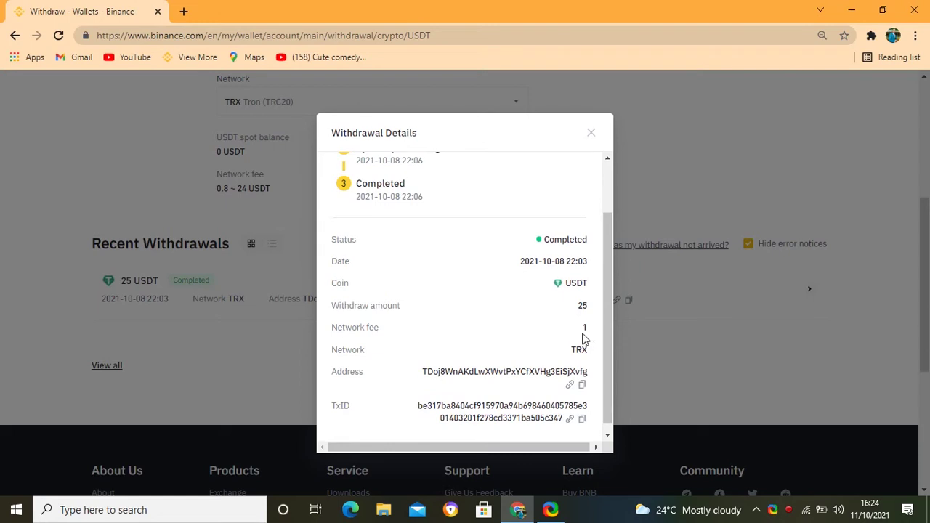
{"action": "scroll", "coordinate": [494, 361], "scroll_direction": "down", "scroll_amount": 1}
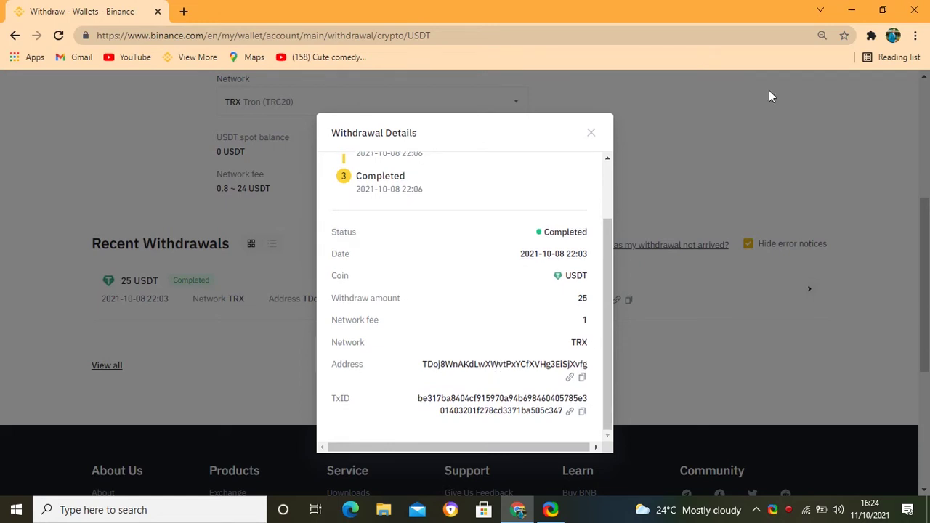
{"action": "left_click", "coordinate": [593, 131]}
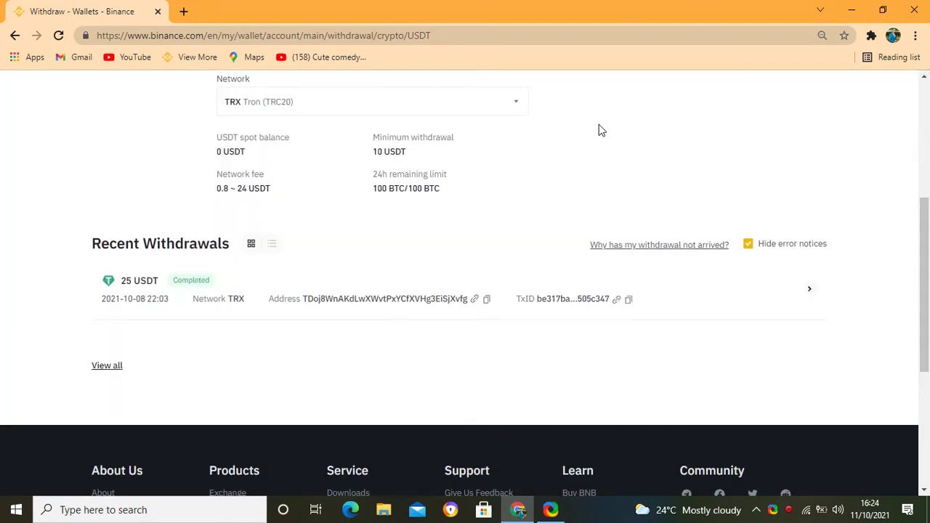
{"action": "scroll", "coordinate": [597, 130], "scroll_direction": "up", "scroll_amount": 4}
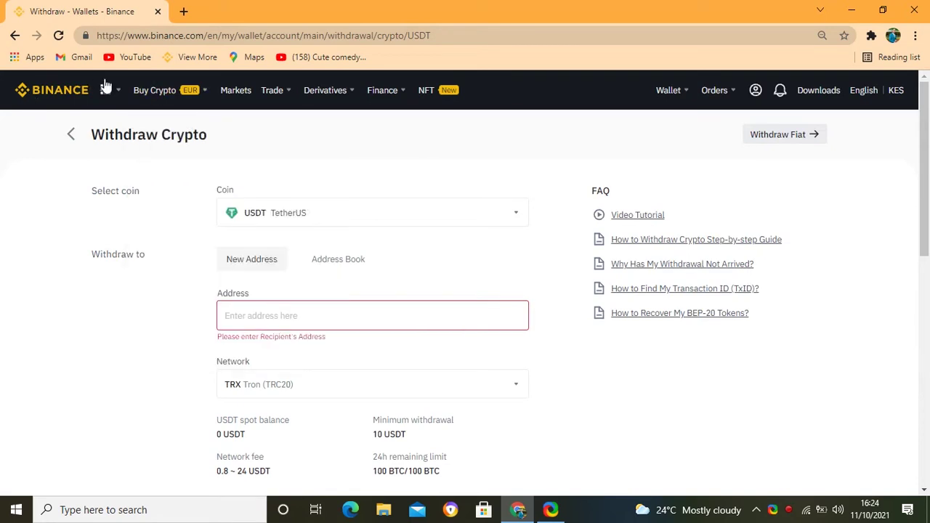
- Return to the Binance homepage, then go to Wallet > Overview
{"action": "left_click", "coordinate": [55, 93]}
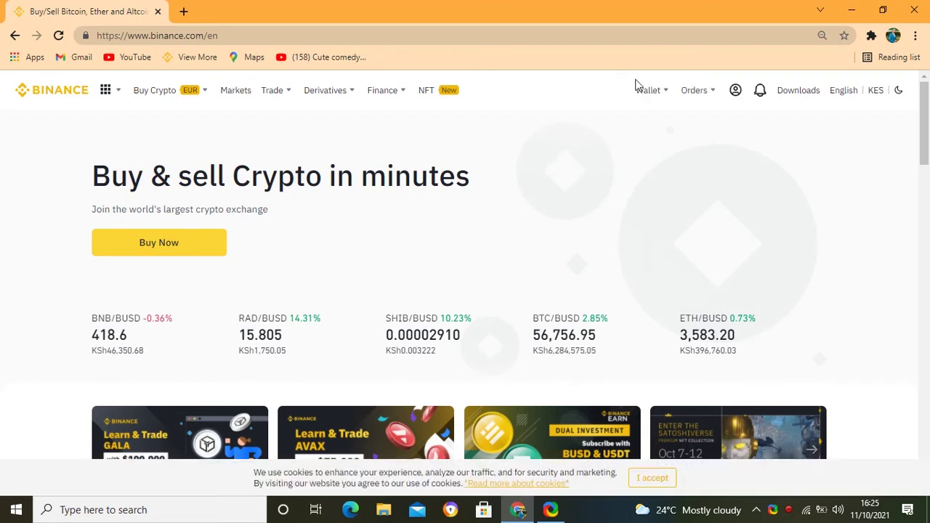
{"action": "mouse_move", "coordinate": [646, 93]}
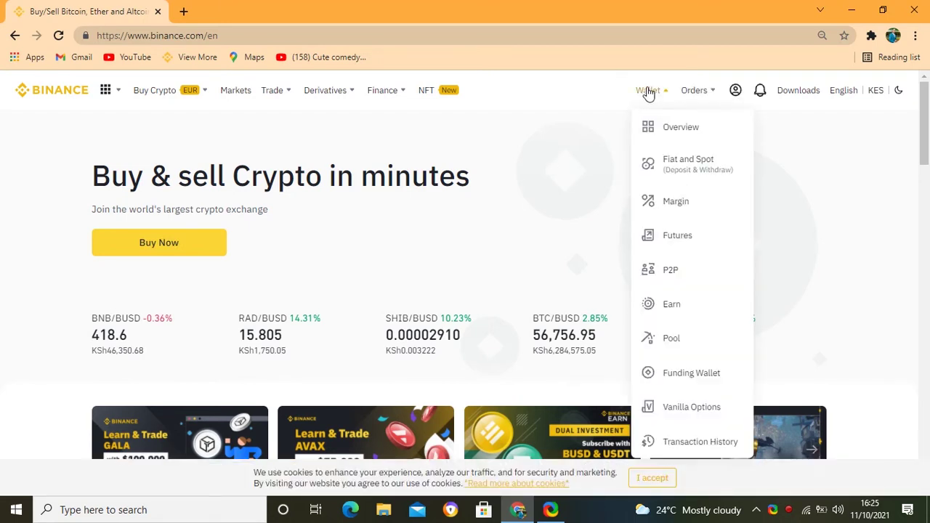
{"action": "left_click", "coordinate": [666, 126]}
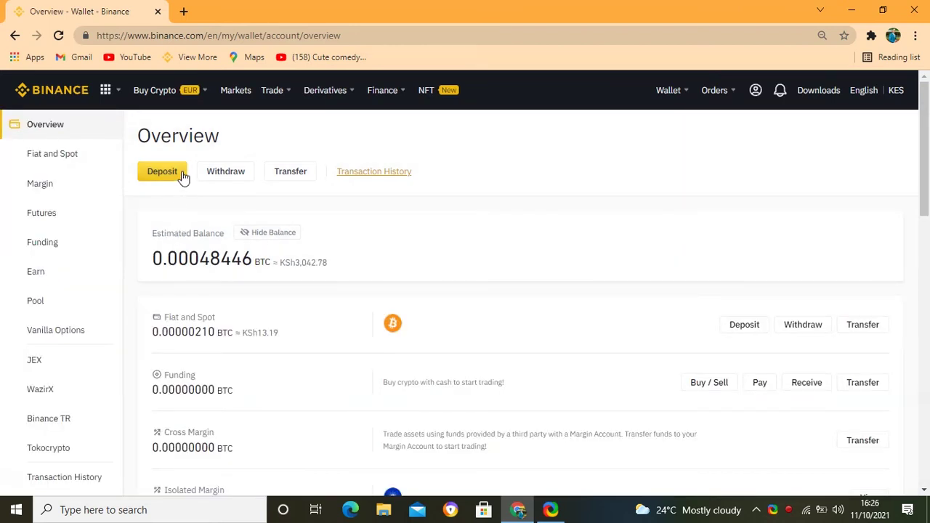
- Choose Crypto Deposit from the Deposit options to reach the Deposit Crypto page
{"action": "left_click", "coordinate": [182, 174]}
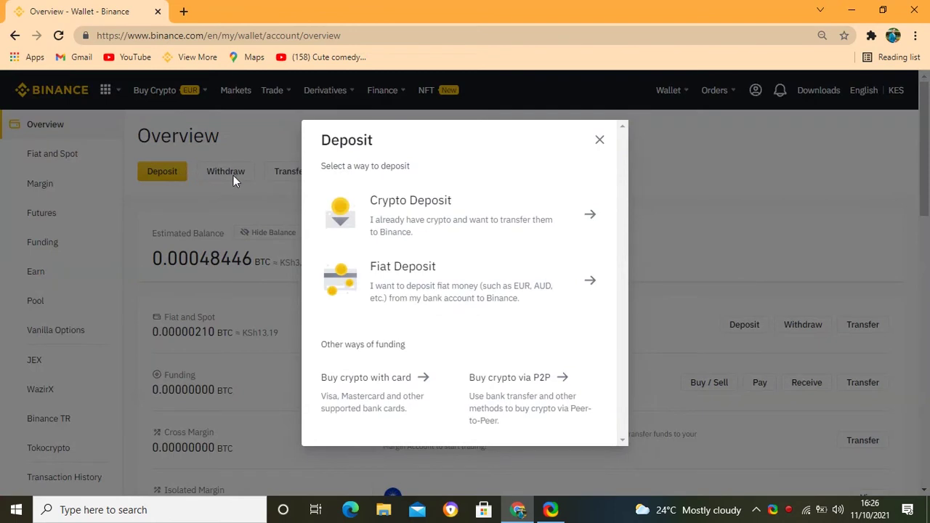
{"action": "left_click", "coordinate": [589, 216]}
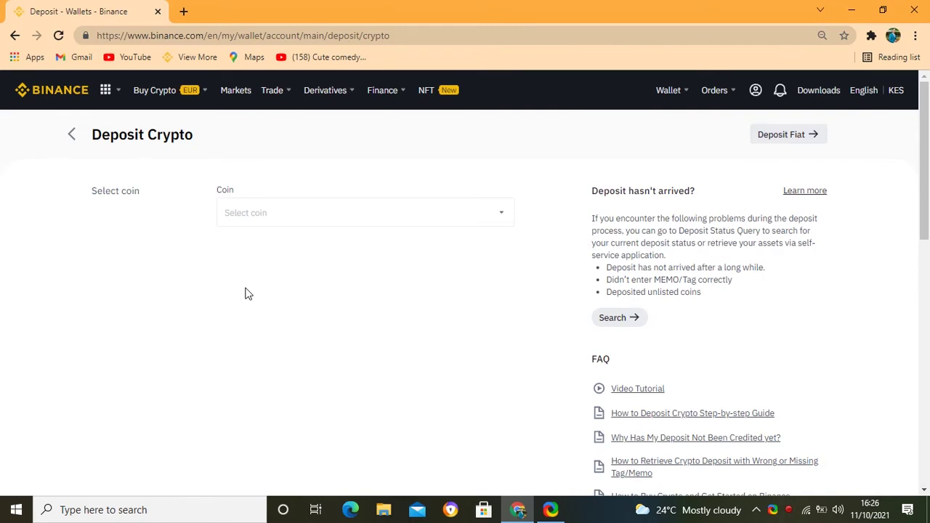
- Pick USDT on the TRX Tron (TRC20) network and copy the generated deposit address
{"action": "left_click", "coordinate": [290, 224]}
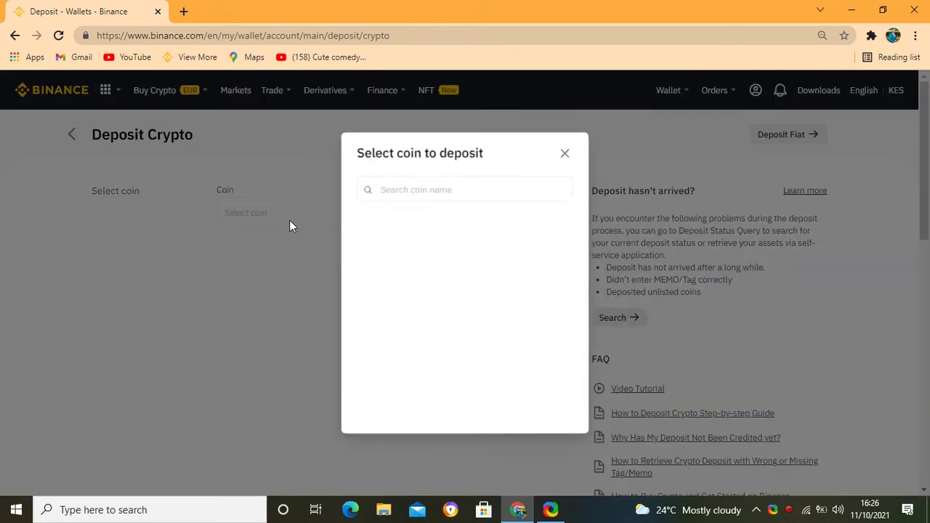
{"action": "left_click", "coordinate": [395, 192]}
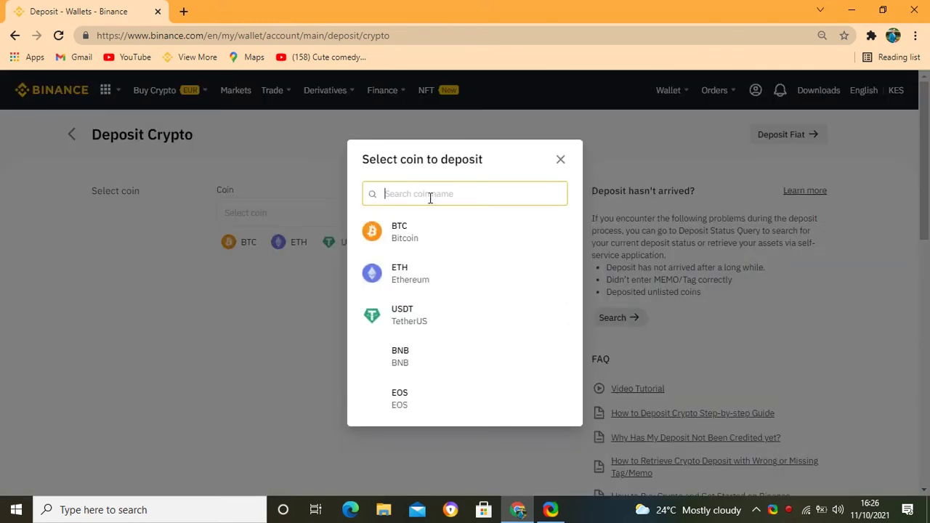
{"action": "left_click", "coordinate": [400, 328]}
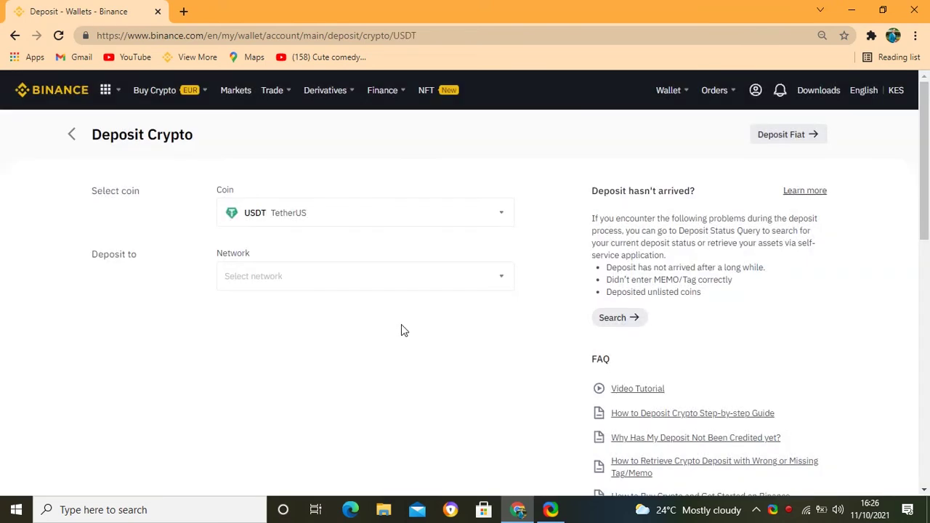
{"action": "left_click", "coordinate": [384, 281]}
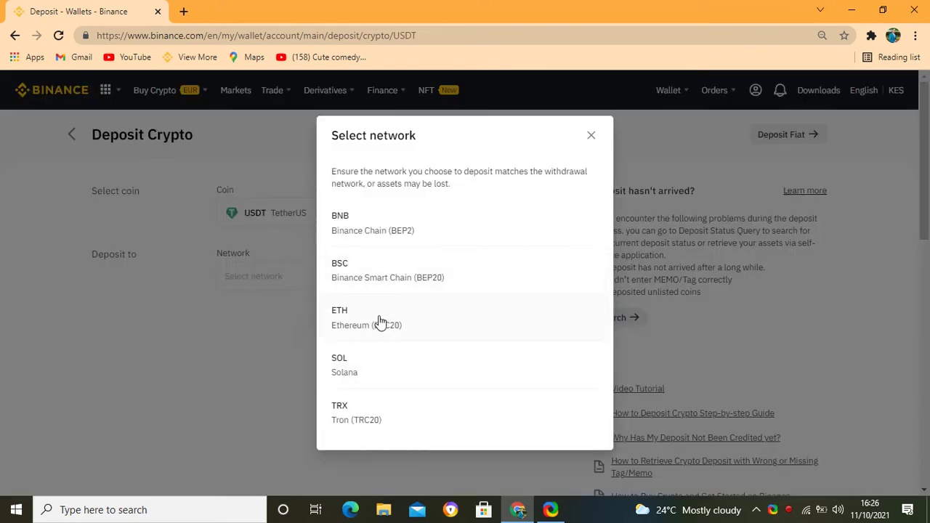
{"action": "left_click", "coordinate": [358, 425]}
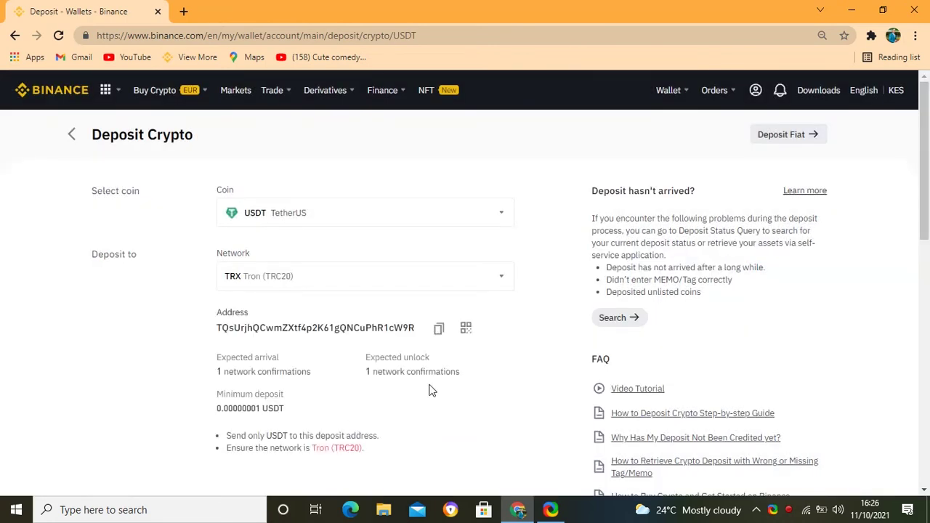
{"action": "left_click", "coordinate": [438, 329]}
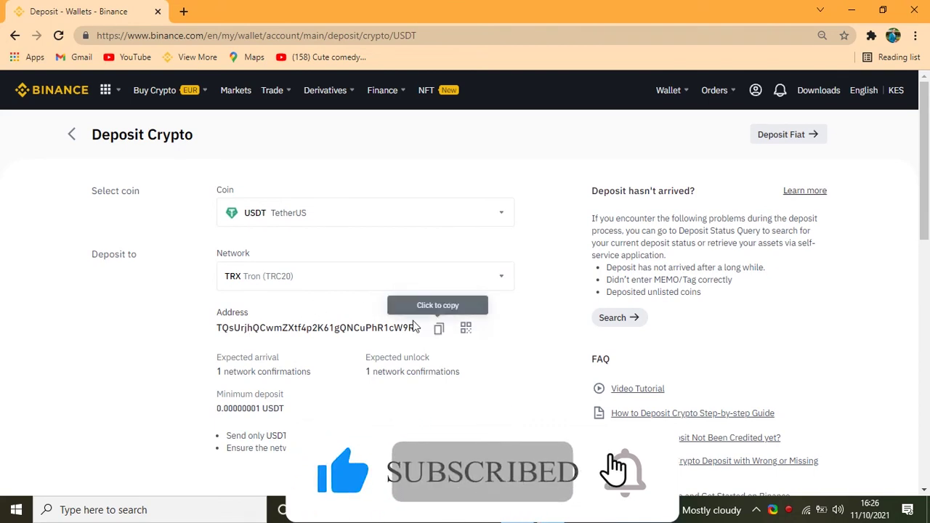
- Select the full deposit address text and copy it
{"action": "mouse_move", "coordinate": [213, 323]}
{"action": "left_mouse_down"}
{"action": "mouse_move", "coordinate": [204, 318]}
{"action": "mouse_move", "coordinate": [228, 357]}
{"action": "mouse_move", "coordinate": [215, 335]}
{"action": "left_mouse_up"}
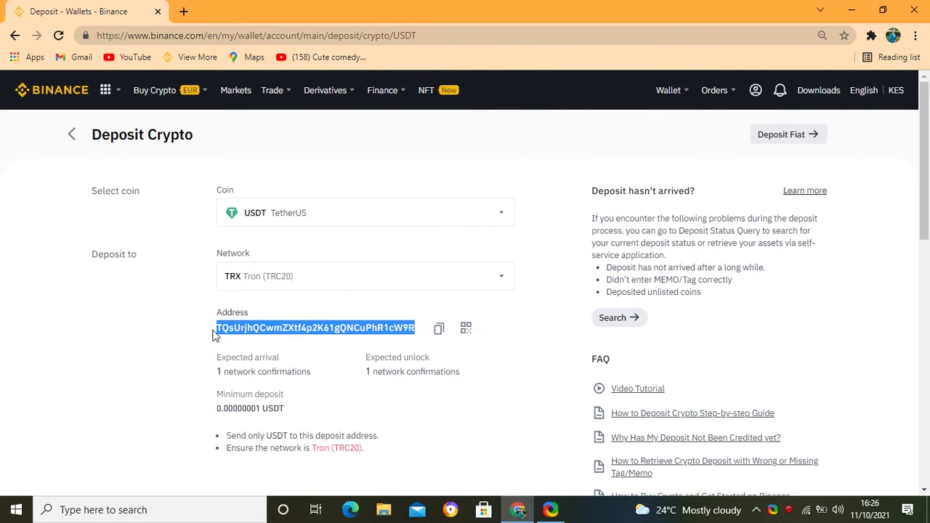
{"action": "right_click", "coordinate": [284, 335]}
{"action": "left_click", "coordinate": [354, 347]}
- Paste the address into a new Chrome tab's address bar, then return to the Binance tab
{"action": "left_click", "coordinate": [183, 10]}
{"action": "left_click", "coordinate": [177, 38]}
{"action": "right_click", "coordinate": [175, 41]}
{"action": "left_click", "coordinate": [216, 129]}
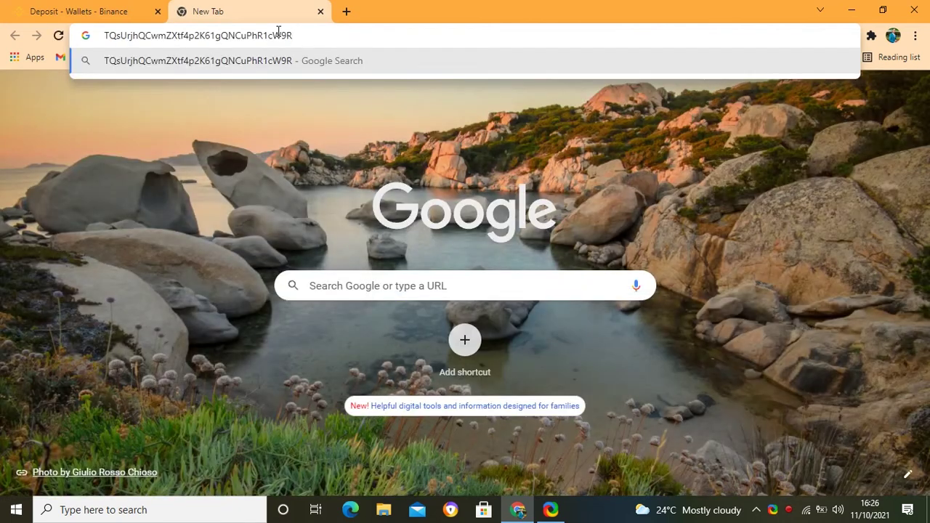
{"action": "left_click", "coordinate": [72, 11]}
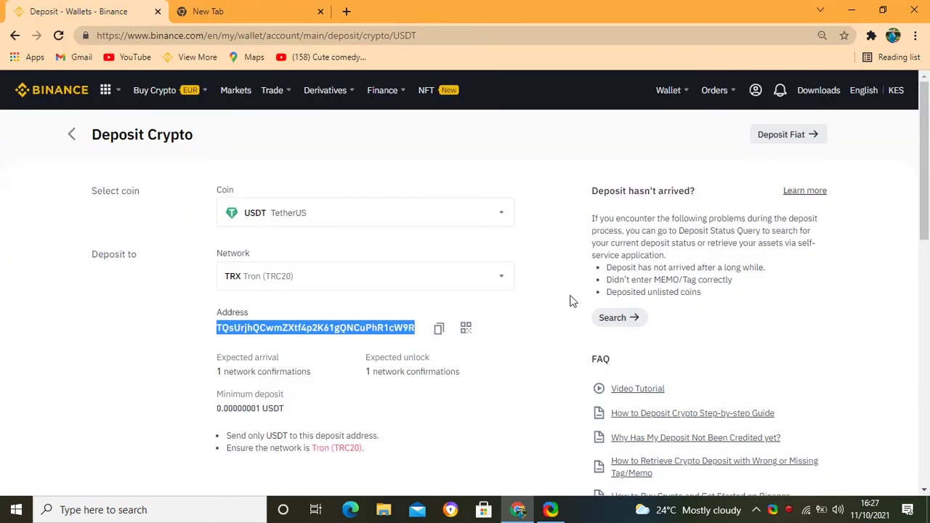
- Scroll to Recent Deposits and review the 28 USDT deposit's details
{"action": "scroll", "coordinate": [567, 305], "scroll_direction": "down", "scroll_amount": 1}
{"action": "scroll", "coordinate": [545, 320], "scroll_direction": "down", "scroll_amount": 4}
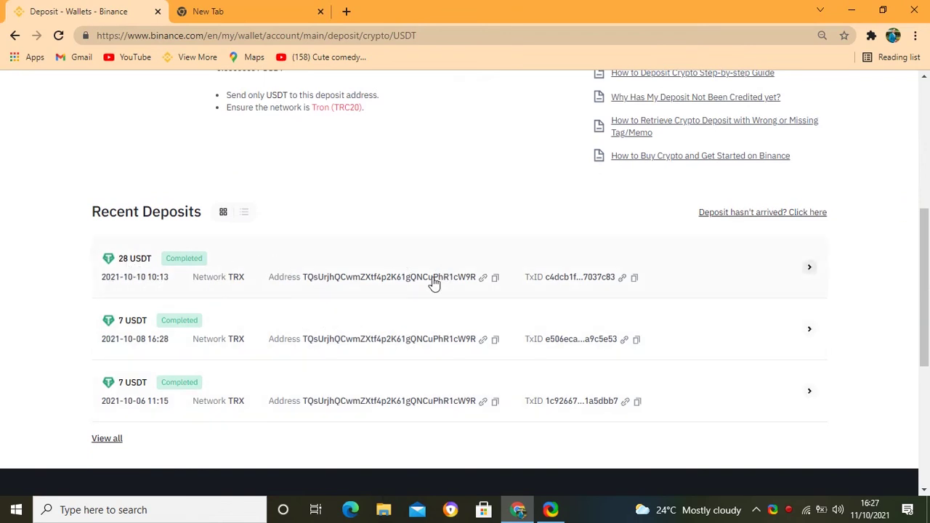
{"action": "left_click", "coordinate": [276, 273]}
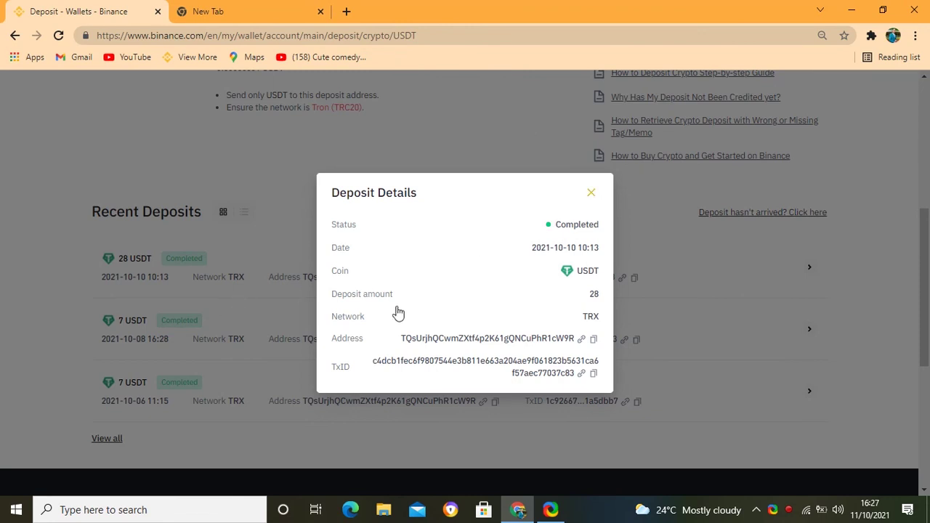
{"action": "left_click", "coordinate": [245, 328]}
- Review the 2021-10-08 7 USDT deposit's details, then scroll over the Recent Deposits list
{"action": "left_click", "coordinate": [247, 330]}
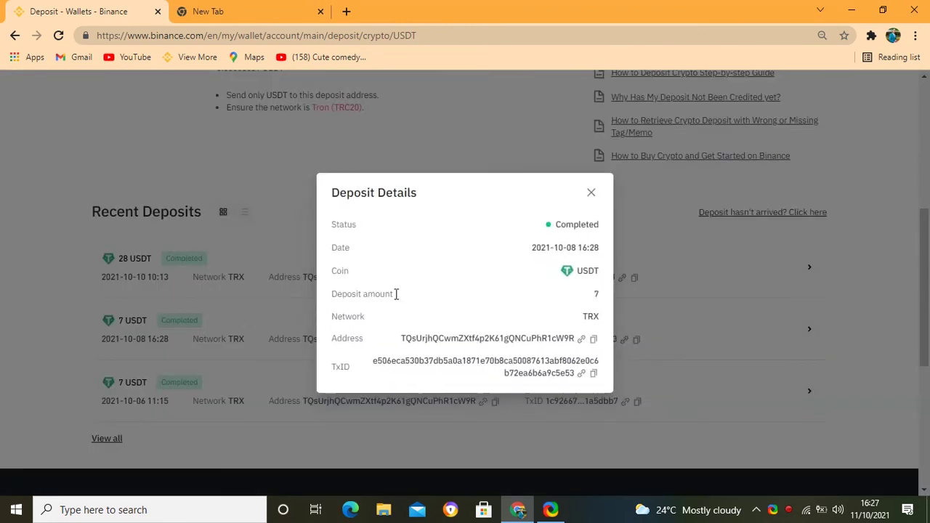
{"action": "left_click", "coordinate": [593, 195]}
{"action": "scroll", "coordinate": [128, 409], "scroll_direction": "down", "scroll_amount": 3}
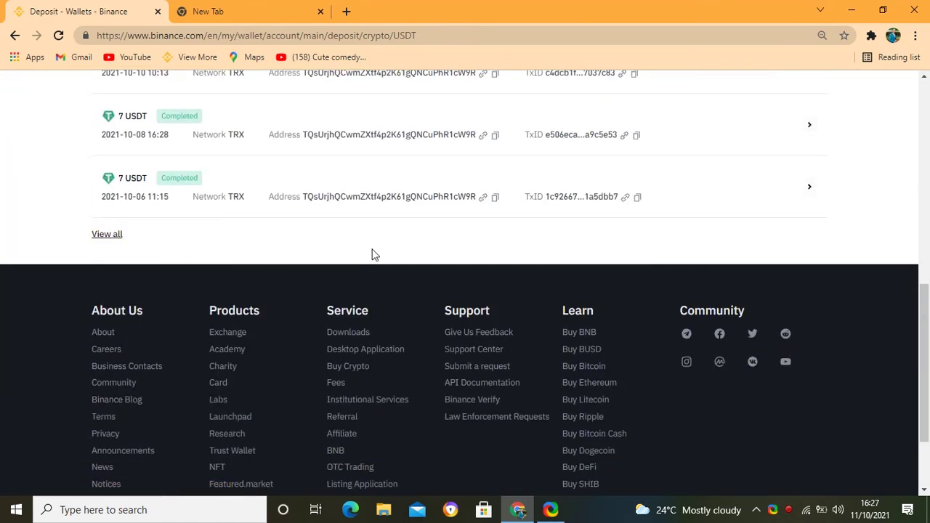
{"action": "scroll", "coordinate": [374, 253], "scroll_direction": "up", "scroll_amount": 3}
{"action": "scroll", "coordinate": [373, 257], "scroll_direction": "down", "scroll_amount": 2}
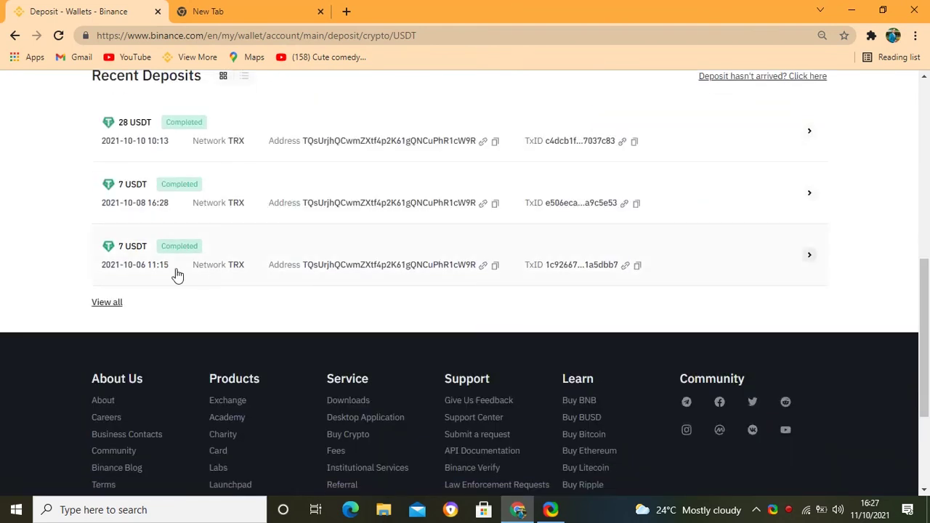
- Open the full deposit history via View all and set its Time filter to Past 90 days
{"action": "left_click", "coordinate": [109, 304]}
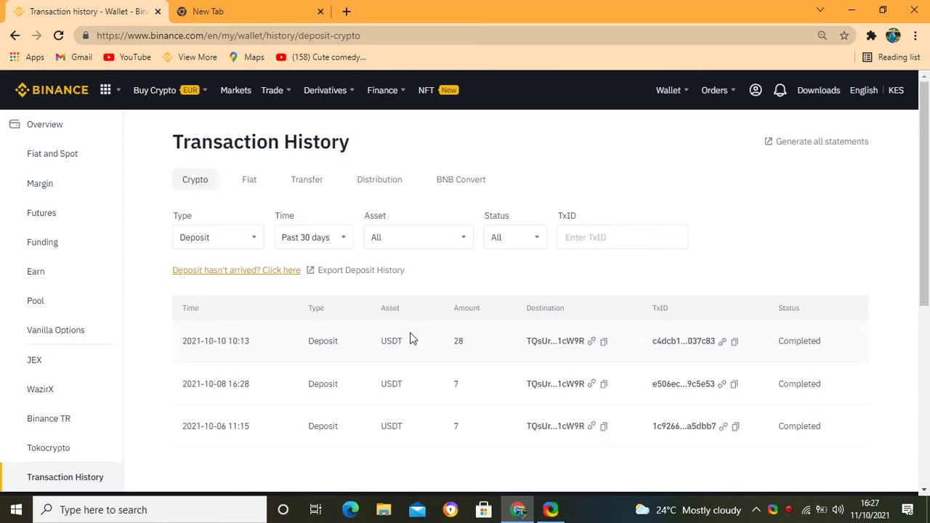
{"action": "scroll", "coordinate": [410, 340], "scroll_direction": "down", "scroll_amount": 2}
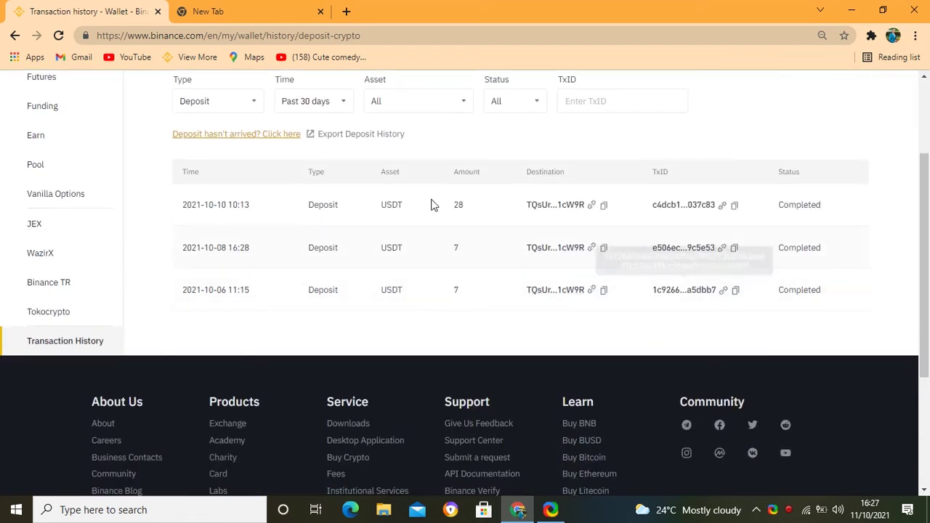
{"action": "left_click", "coordinate": [343, 104]}
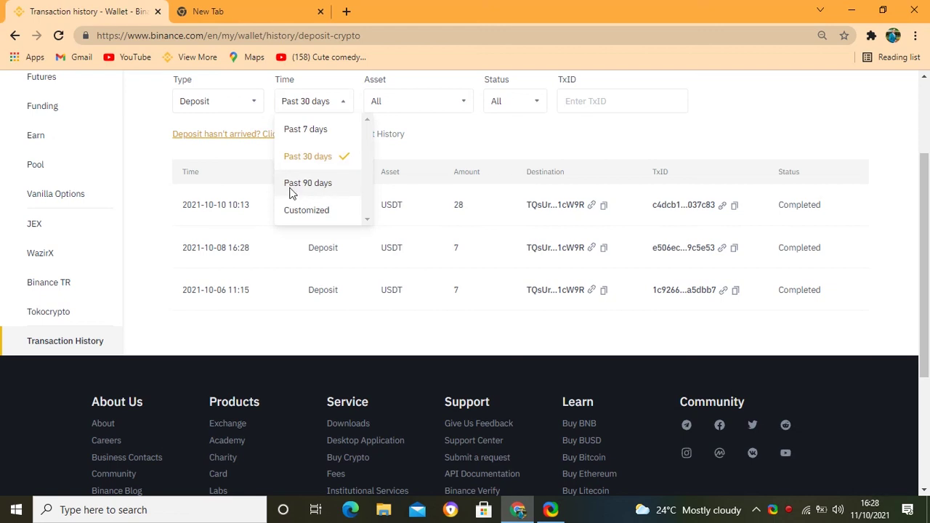
{"action": "left_click", "coordinate": [313, 184]}
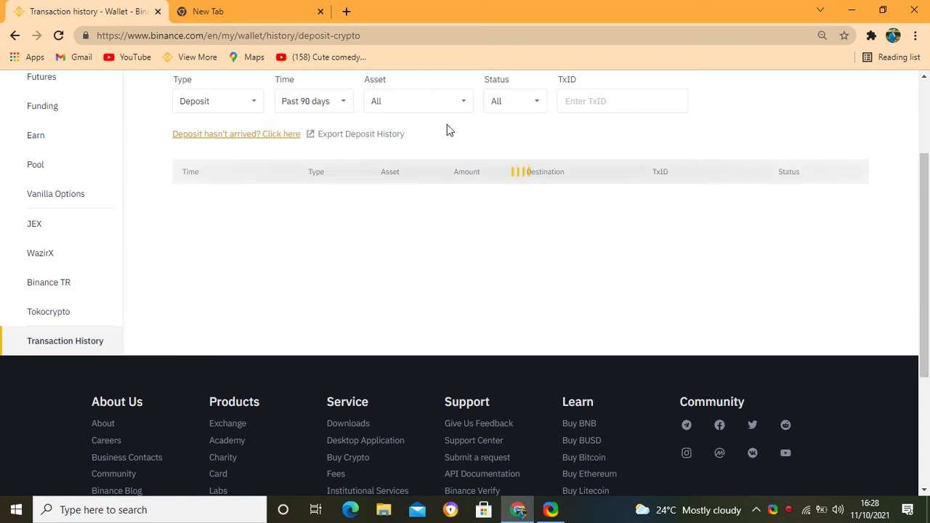